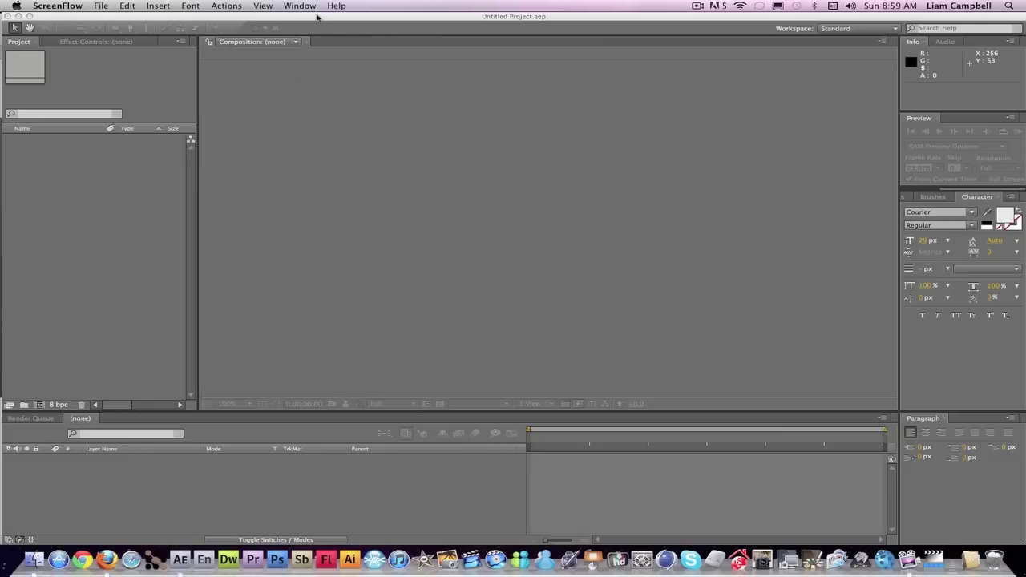
# Step: Activate the After Effects window showing the empty untitled project
pyautogui.click(315, 17)
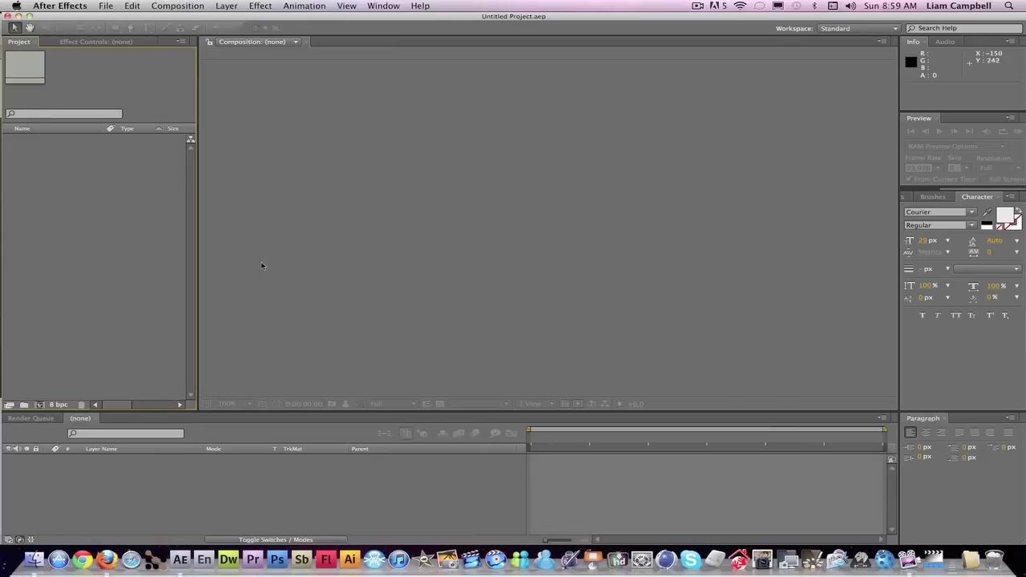
# Step: Create Comp 1 from the HDV/HDTV 720 29.97 preset with a 0;00;10;00 duration
pyautogui.click(177, 5)
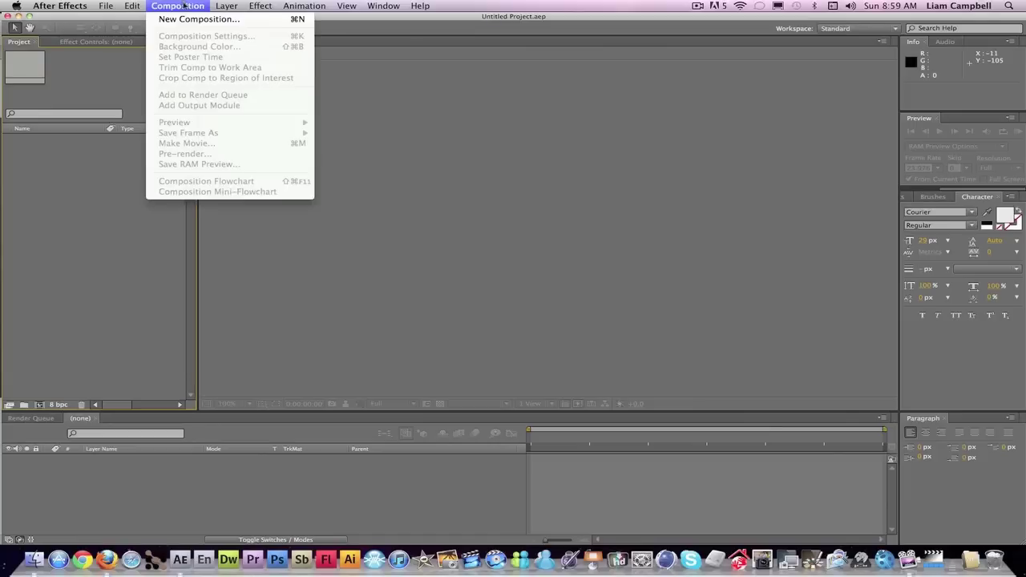
pyautogui.click(193, 19)
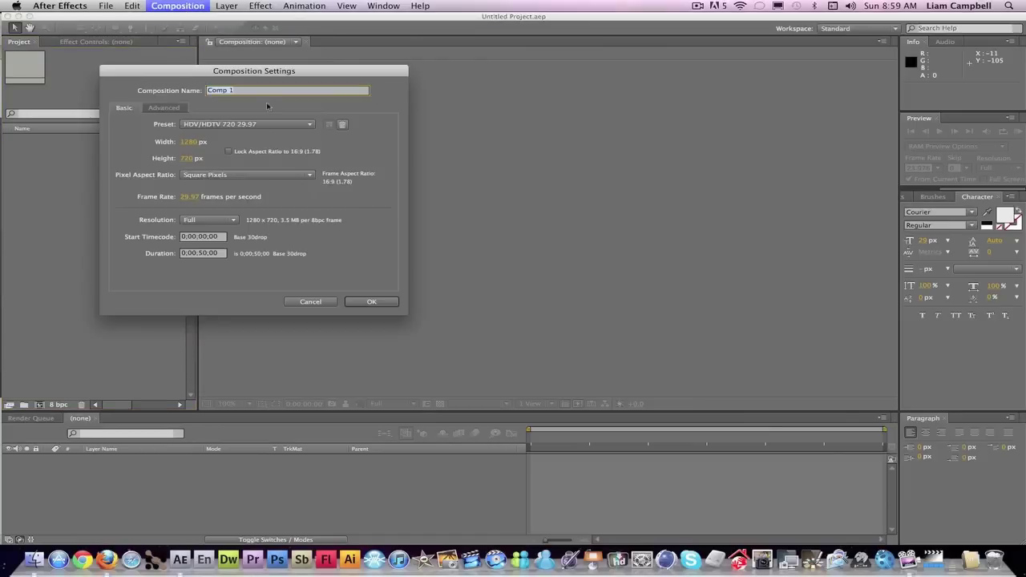
pyautogui.click(206, 255)
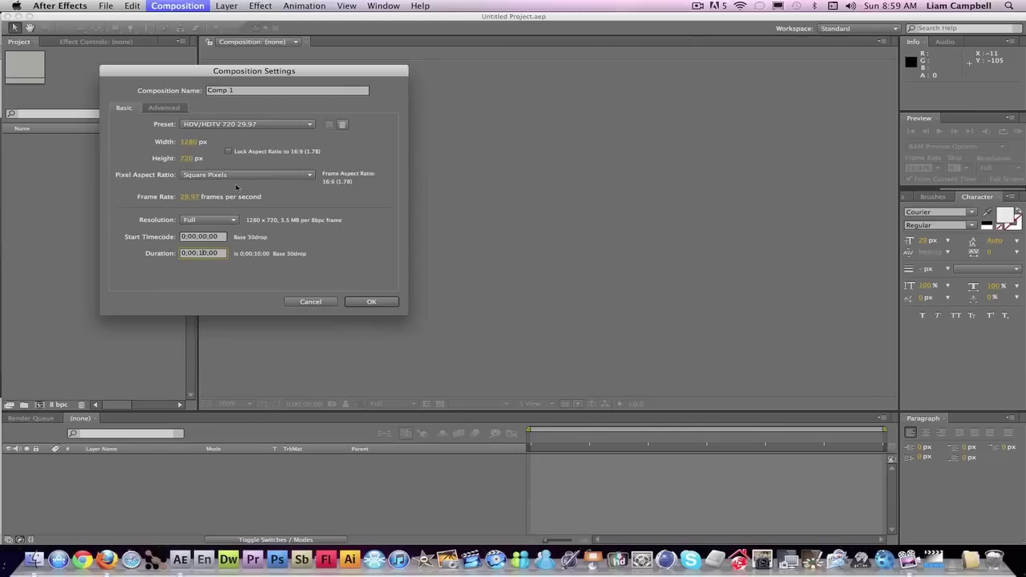
pyautogui.click(371, 302)
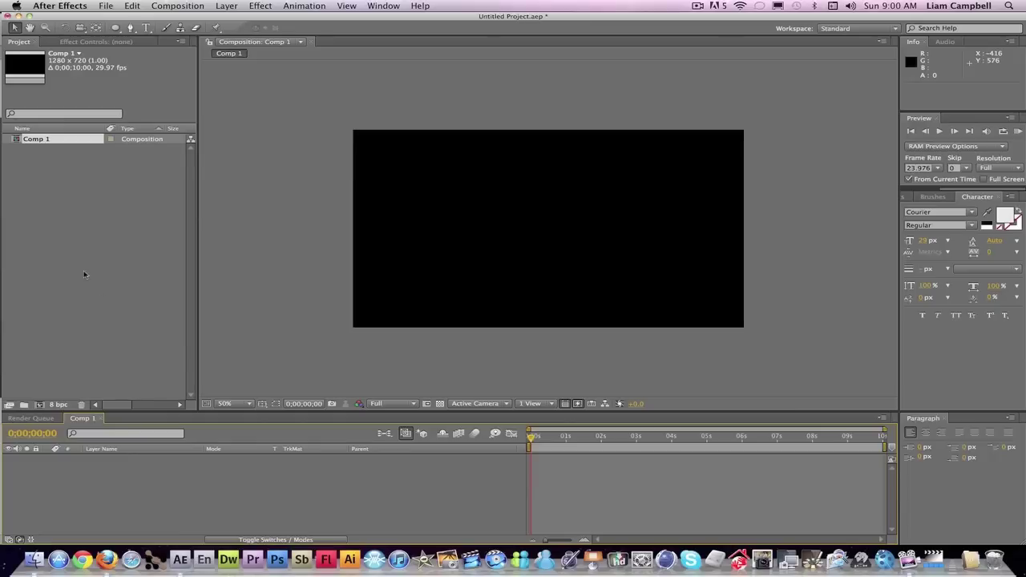
# Step: Add a text layer reading 'July, 18, 2011 / Canada / 28 Hours After Infection' and move it bottom-left
pyautogui.click(226, 6)
pyautogui.moveTo(237, 18)
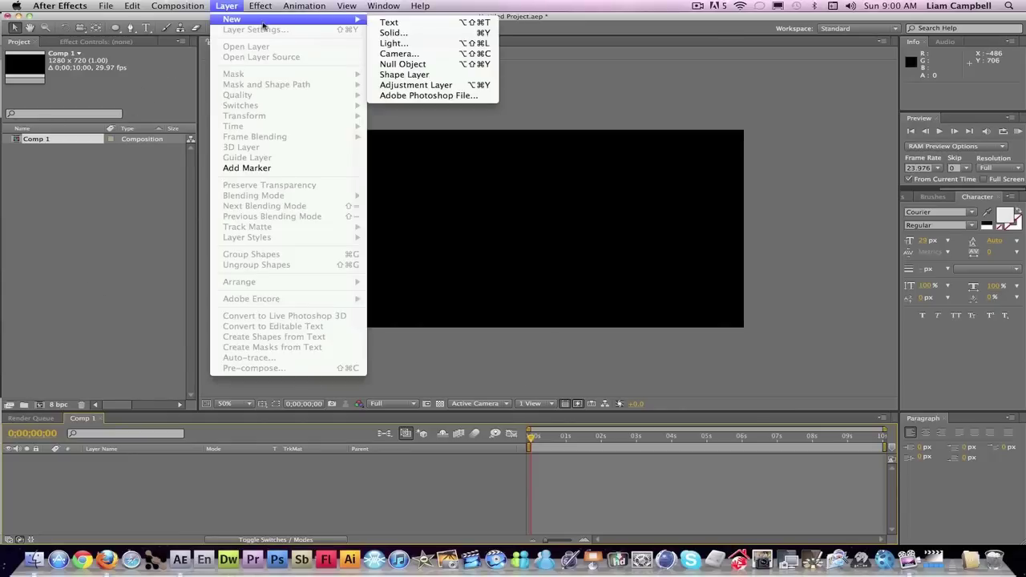
pyautogui.click(405, 27)
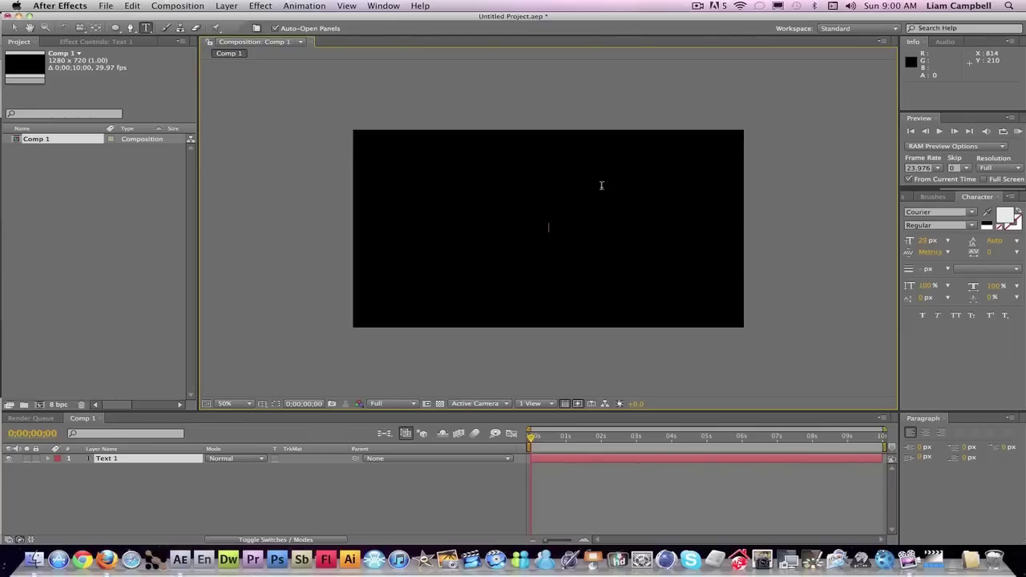
pyautogui.write('Ju')
pyautogui.write('ly, 18, 2011 ')
pyautogui.write('Canada ')
pyautogui.write('28 Hours ')
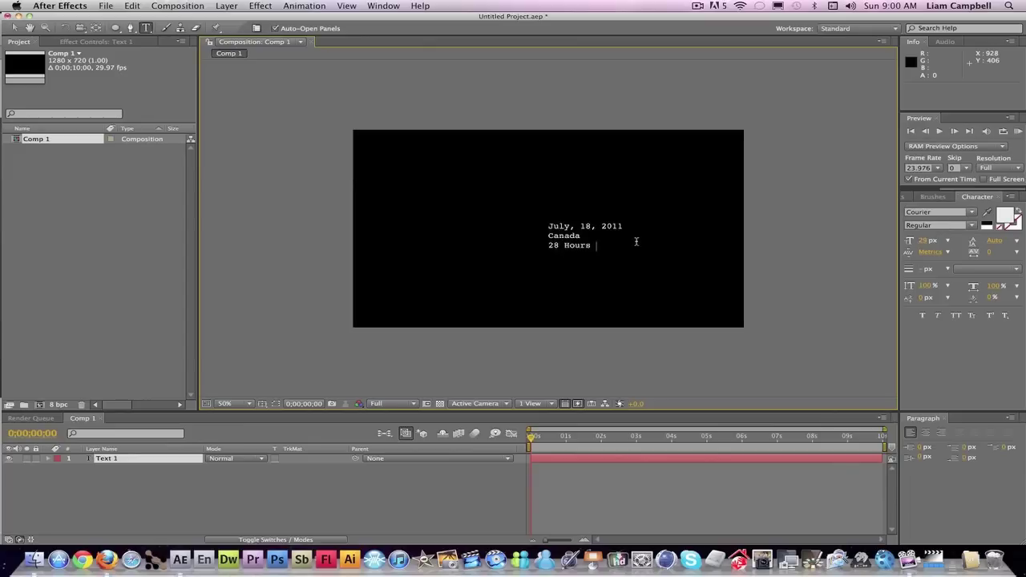
pyautogui.write('After Infection')
pyautogui.moveTo(775, 275); pyautogui.dragTo(601, 334)
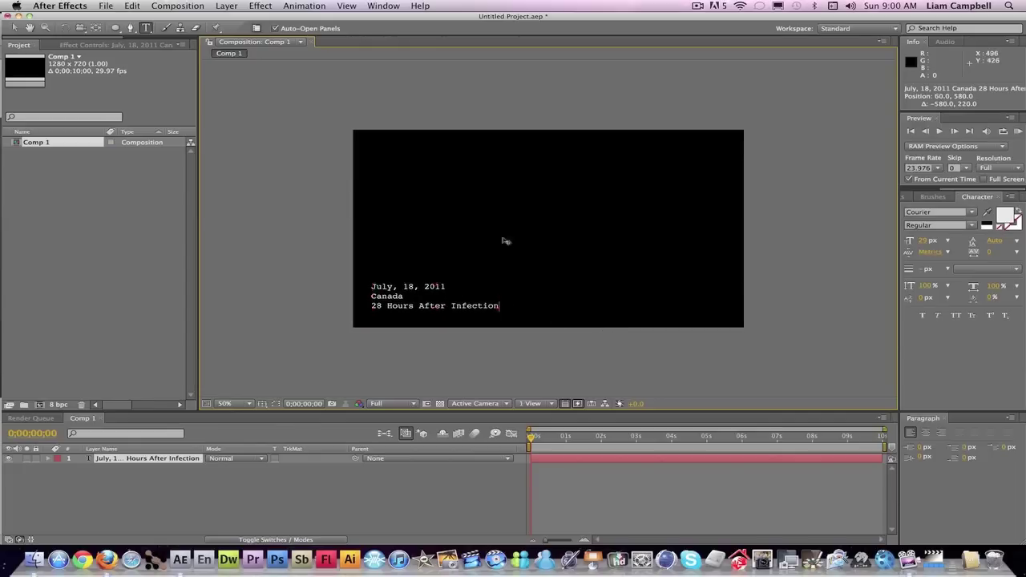
pyautogui.moveTo(498, 305)
pyautogui.mouseDown()
pyautogui.moveTo(406, 274)
pyautogui.moveTo(499, 306)
pyautogui.mouseUp()
# Step: Add a Character Offset animator to the caption's Text properties
pyautogui.click(49, 459)
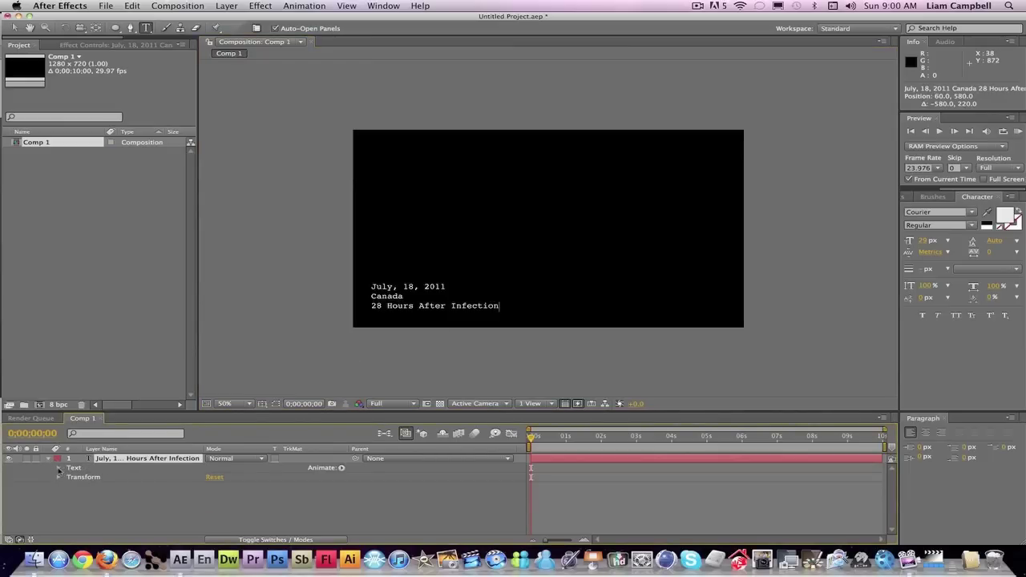
pyautogui.click(59, 469)
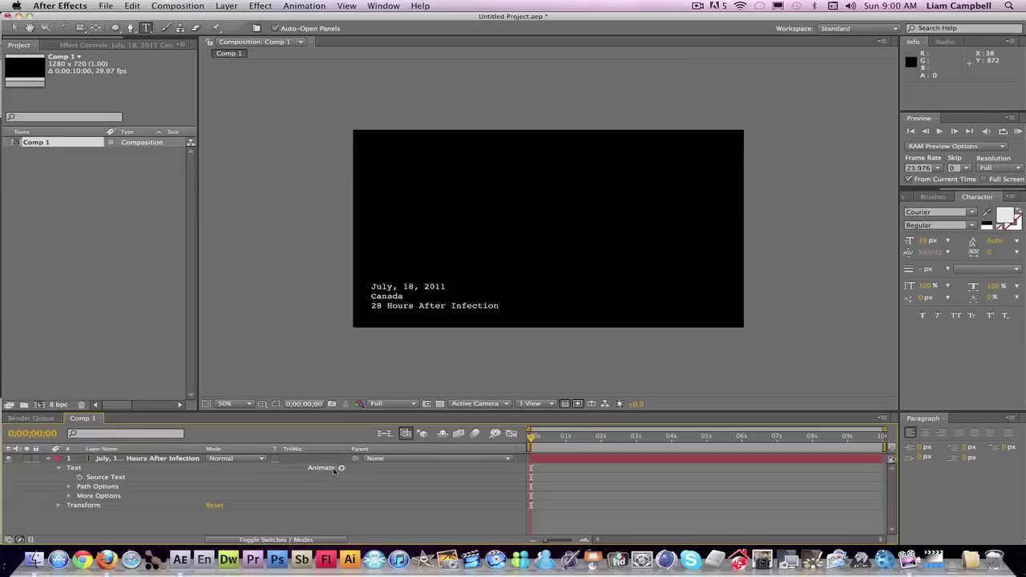
pyautogui.click(340, 468)
pyautogui.moveTo(391, 534)
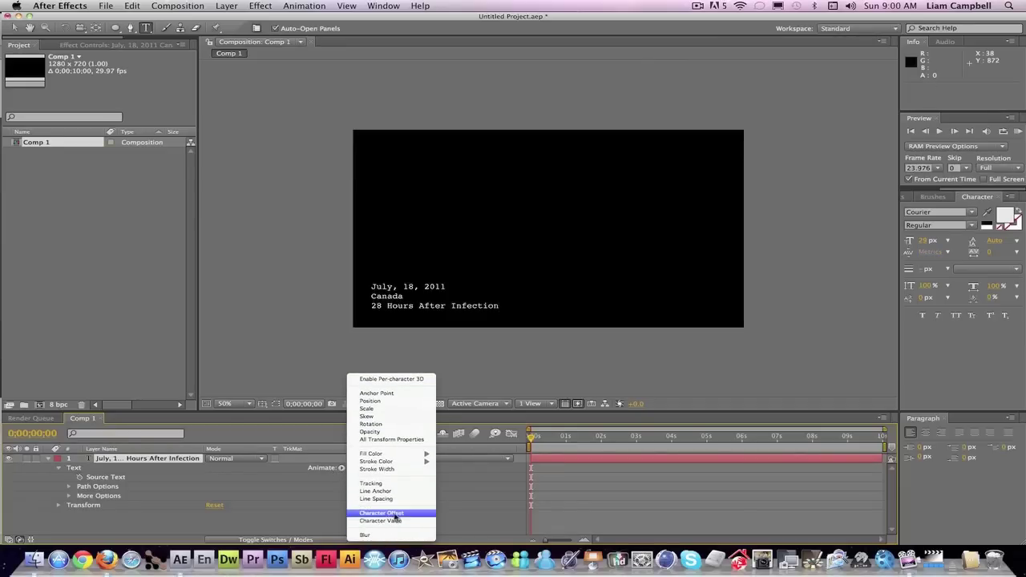
pyautogui.click(393, 514)
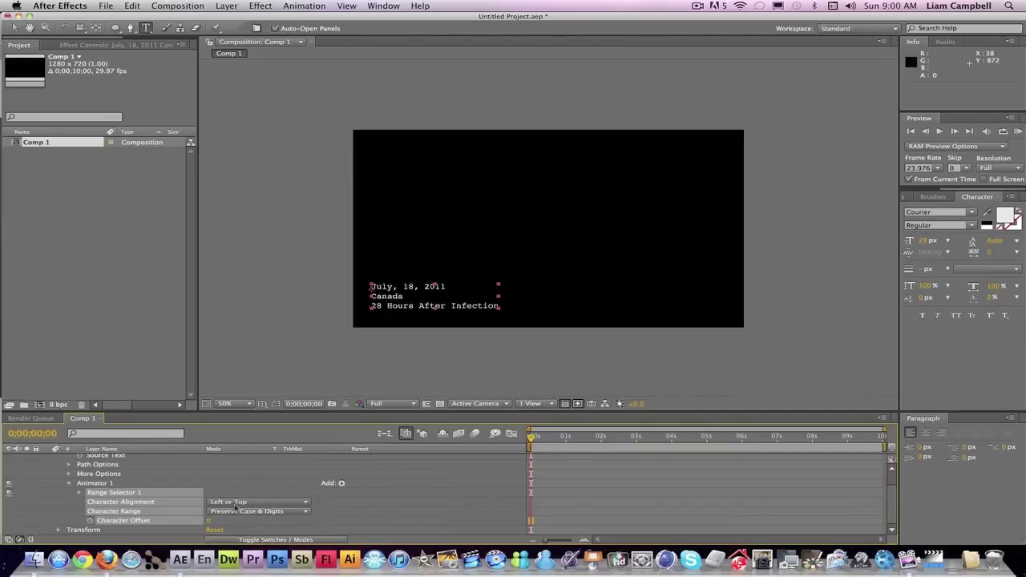
# Step: Keep Left or Top alignment and Preserve Case & Digits range, test the offset, then reset it to 0
pyautogui.click(238, 502)
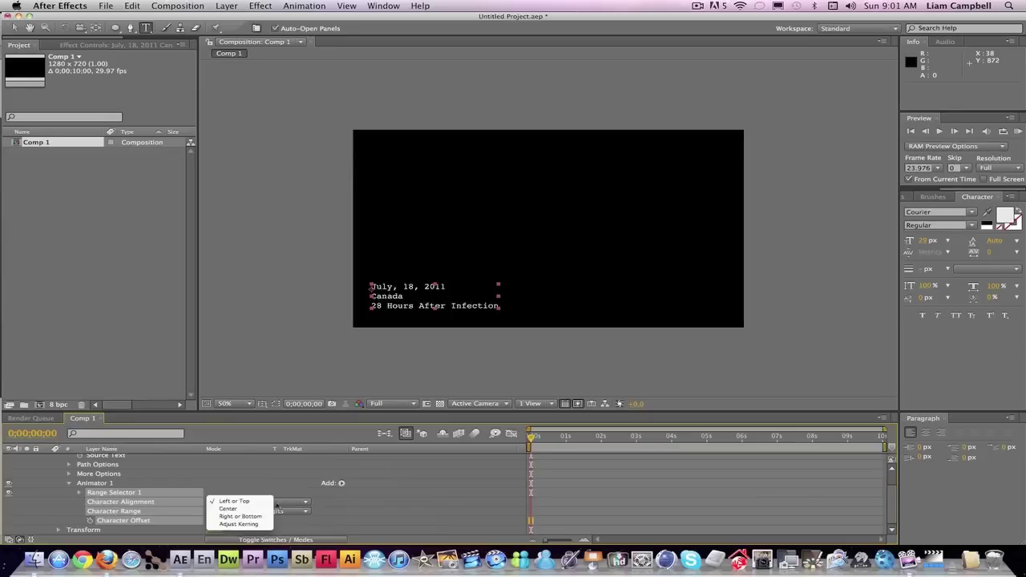
pyautogui.click(335, 502)
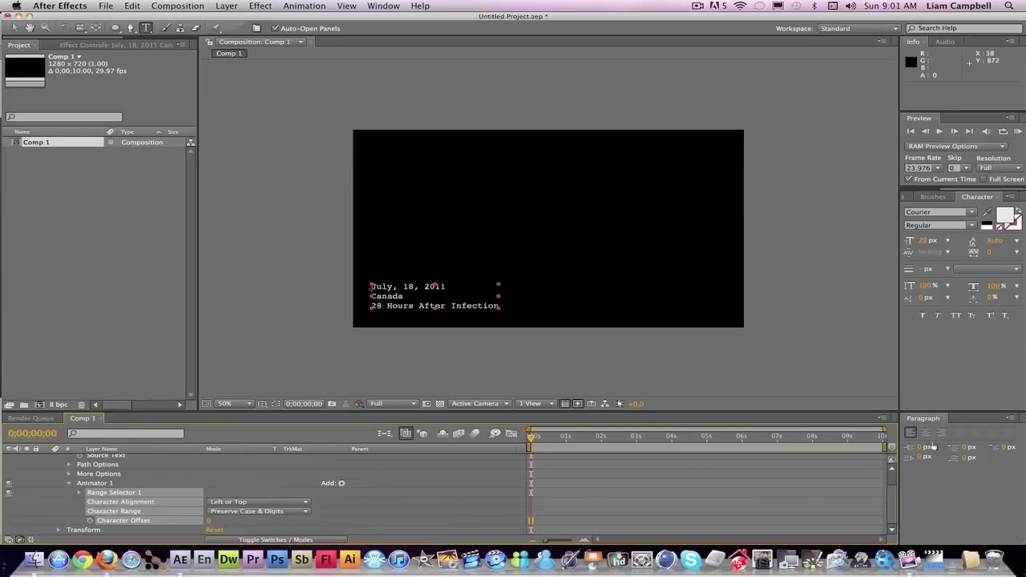
pyautogui.click(295, 511)
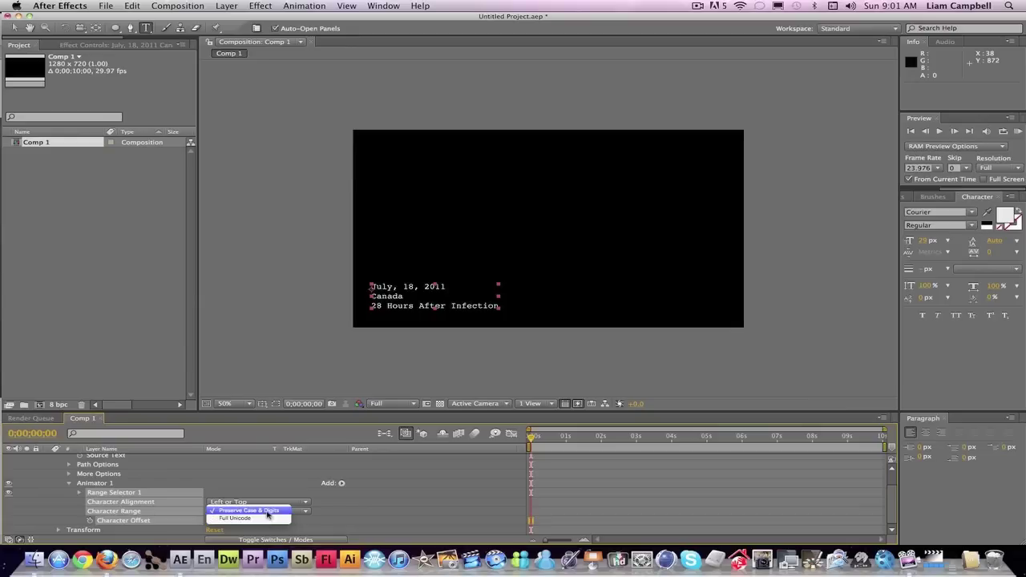
pyautogui.click(268, 514)
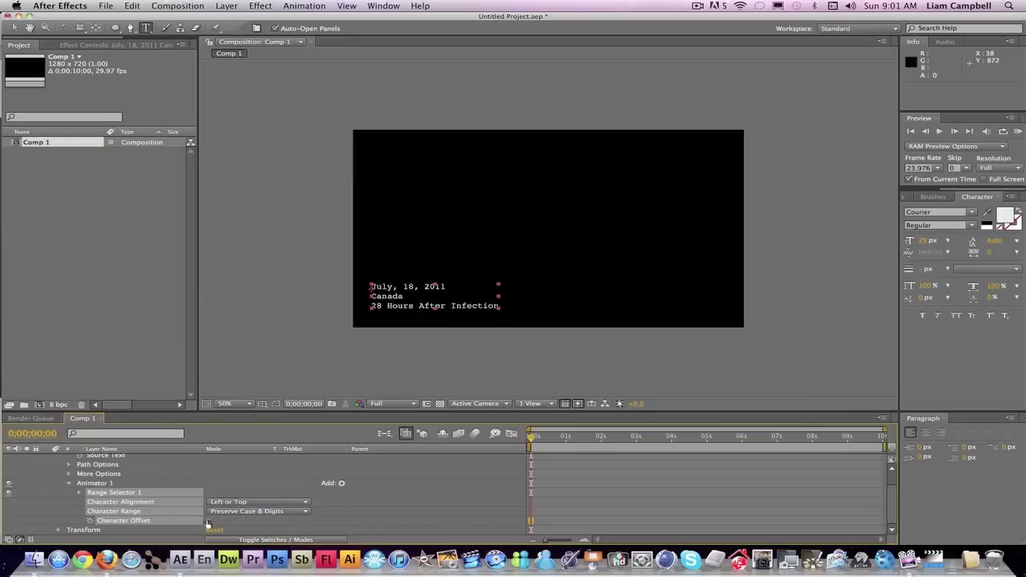
pyautogui.moveTo(208, 520)
pyautogui.mouseDown()
pyautogui.moveTo(248, 521)
pyautogui.moveTo(225, 526)
pyautogui.mouseUp()
pyautogui.click(537, 438)
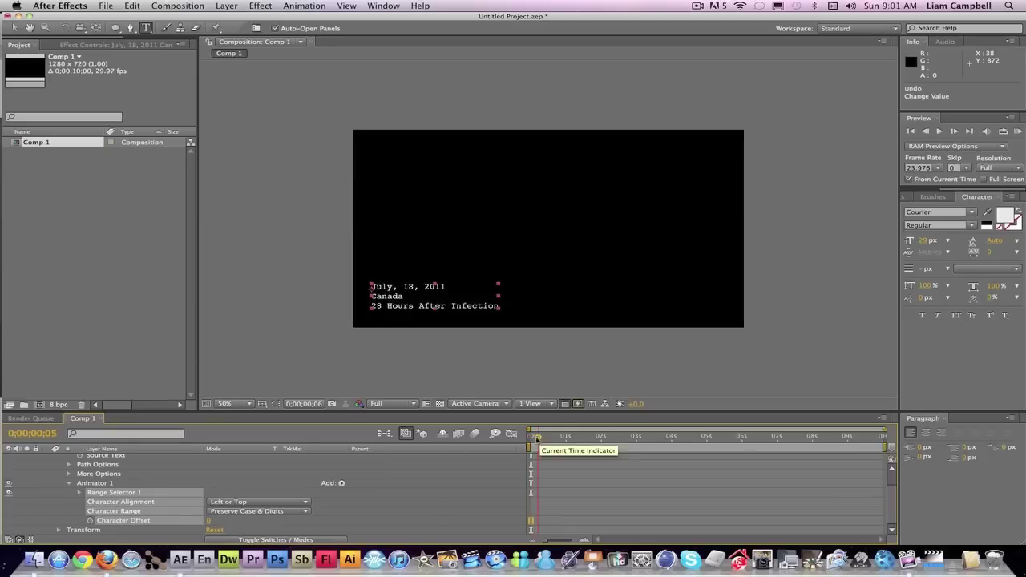
# Step: Keyframe Character Offset at 0 on the first frame and raise it near four seconds
pyautogui.moveTo(537, 438); pyautogui.dragTo(530, 438)
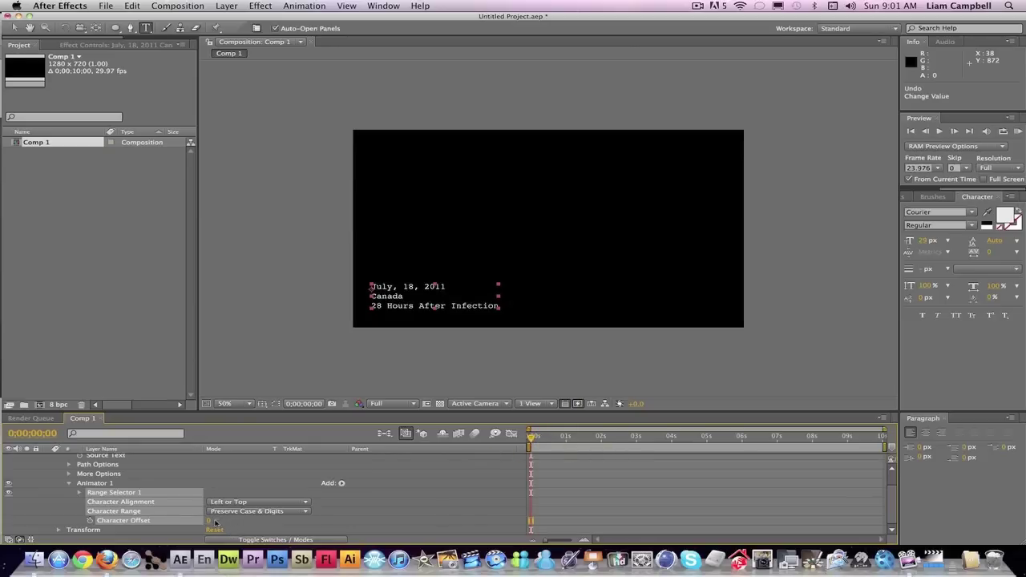
pyautogui.click(90, 521)
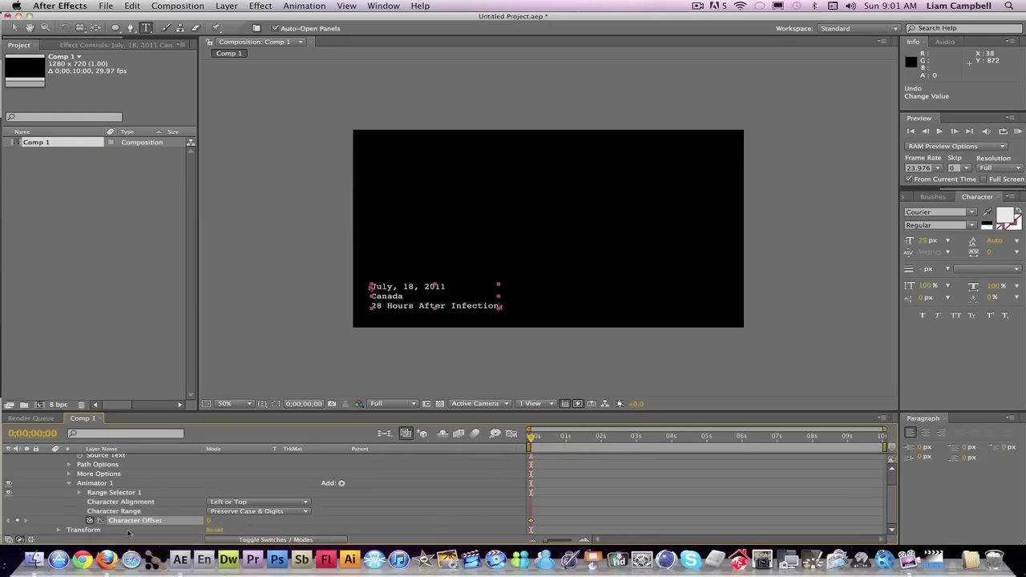
pyautogui.click(532, 437)
pyautogui.moveTo(541, 443); pyautogui.dragTo(706, 439)
pyautogui.moveTo(208, 520); pyautogui.dragTo(245, 526)
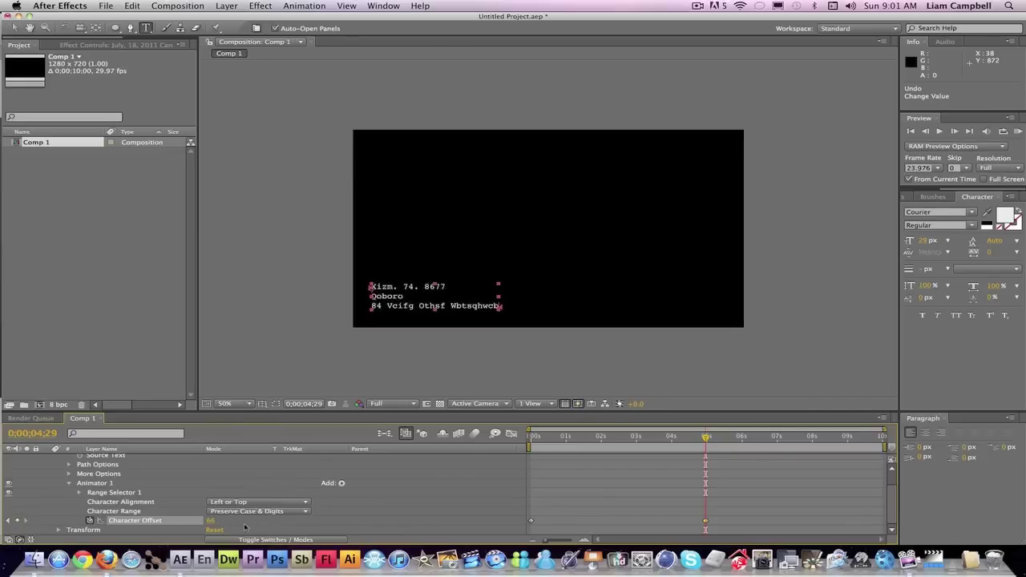
pyautogui.moveTo(536, 438); pyautogui.dragTo(706, 436)
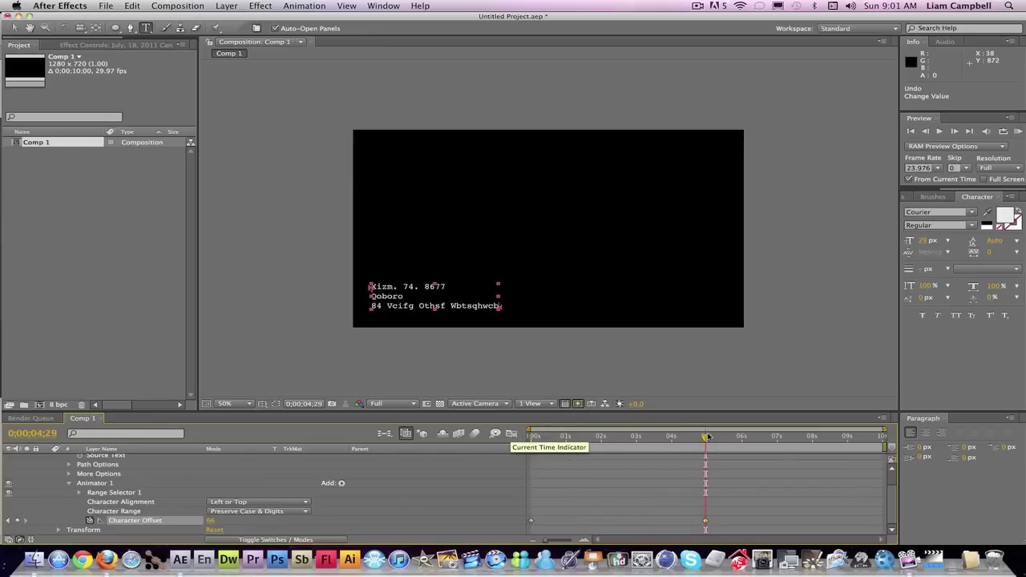
# Step: Set the 0;00;04;29 Character Offset keyframe to 0 and enable an expression on Character Offset
pyautogui.click(707, 524)
pyautogui.click(706, 523)
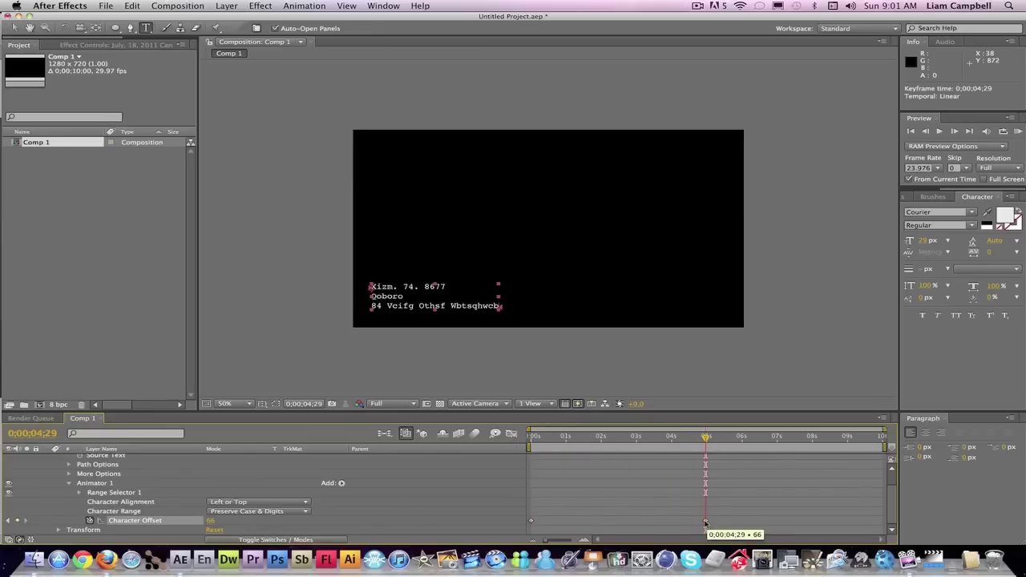
pyautogui.hotkey('ctrl', 'v')
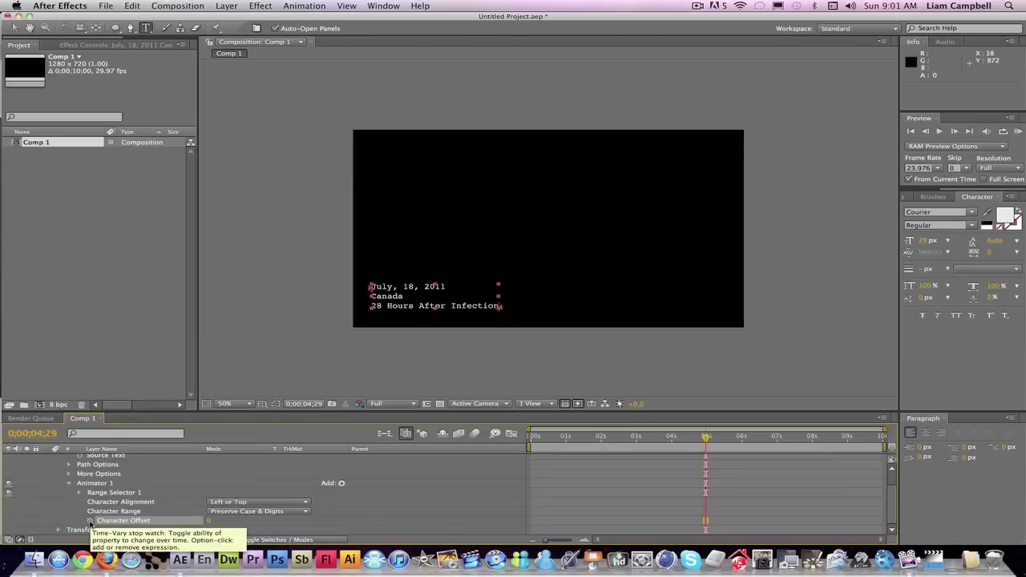
pyautogui.keyDown('alt'); pyautogui.click(89, 522); pyautogui.keyUp('alt')
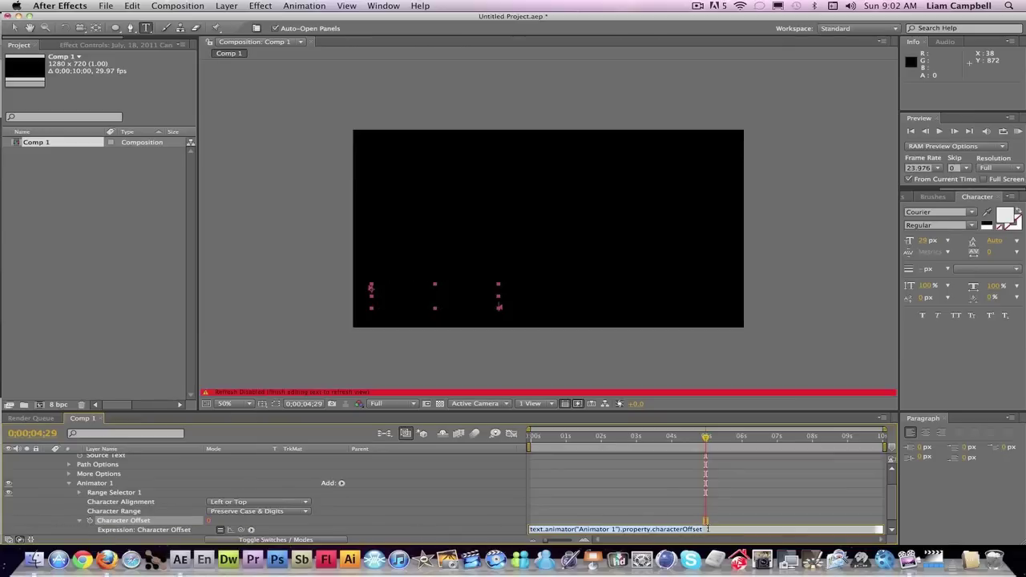
# Step: Replace the default Character Offset expression with wiggle(3,45) and scrub back to preview the scramble
pyautogui.click(773, 522)
pyautogui.click(677, 521)
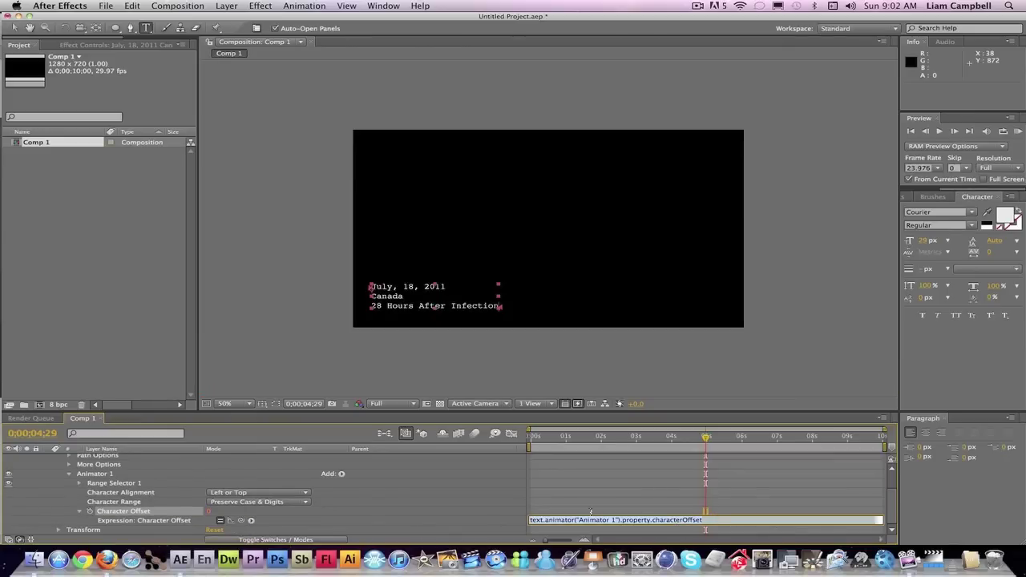
pyautogui.press('BackSpace')
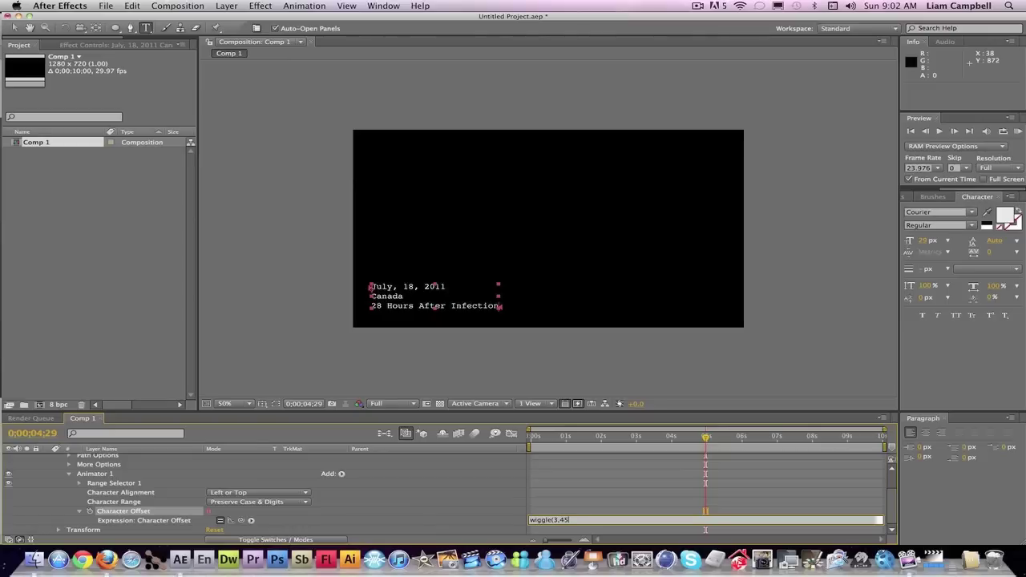
pyautogui.click(561, 501)
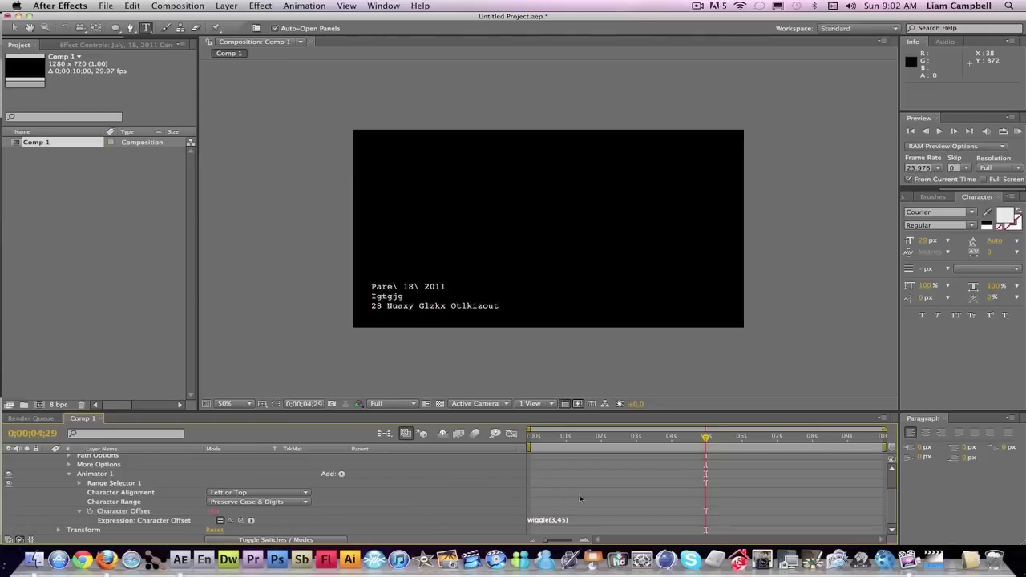
pyautogui.moveTo(706, 438); pyautogui.dragTo(520, 444)
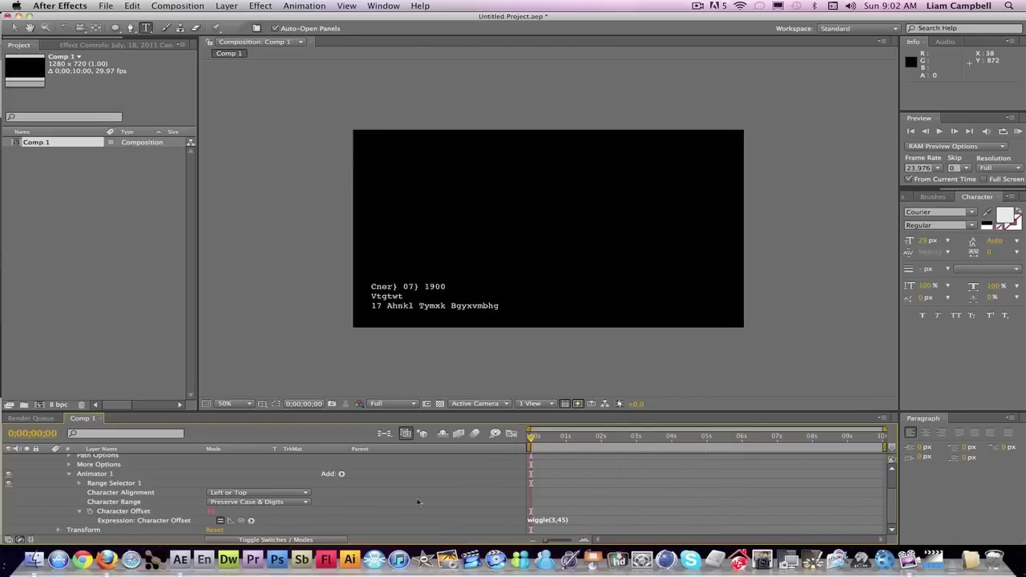
# Step: Expand Range Selector 1 to reveal its Start, End and Offset properties
pyautogui.scroll(2, 452, 517)
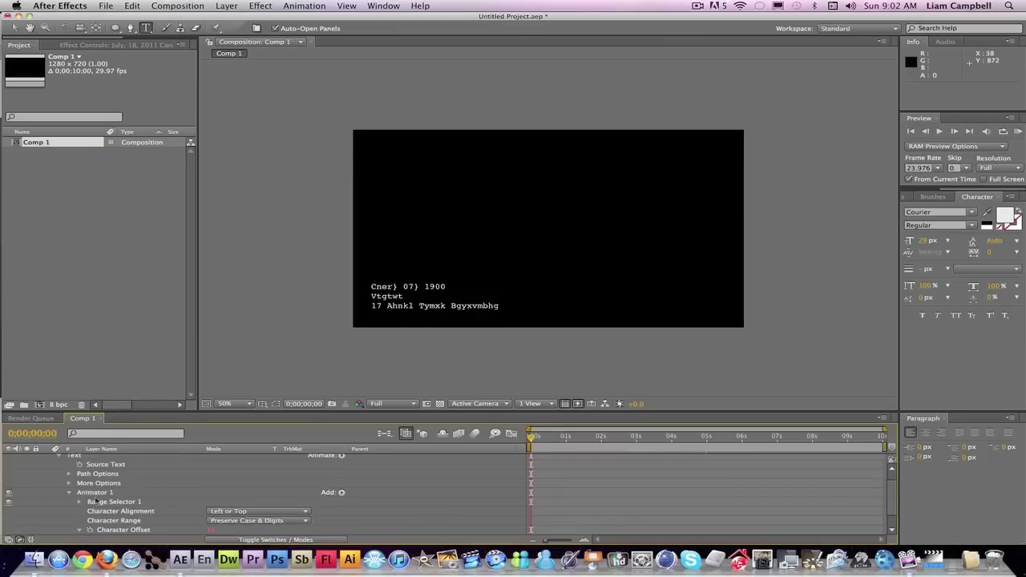
pyautogui.scroll(-1, 95, 499)
pyautogui.scroll(2, 152, 515)
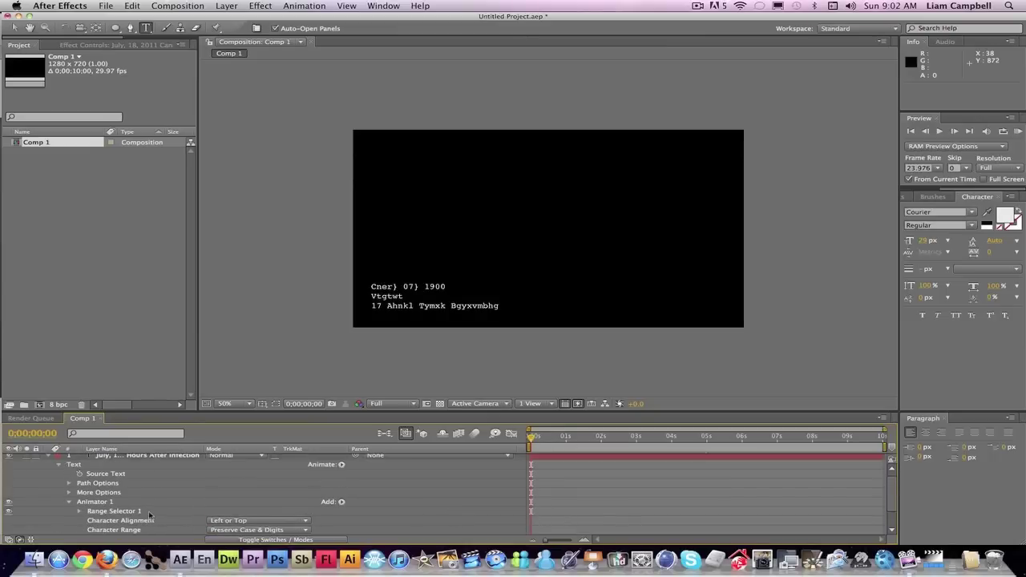
pyautogui.click(68, 483)
pyautogui.click(69, 483)
pyautogui.click(69, 492)
pyautogui.scroll(-1, 71, 490)
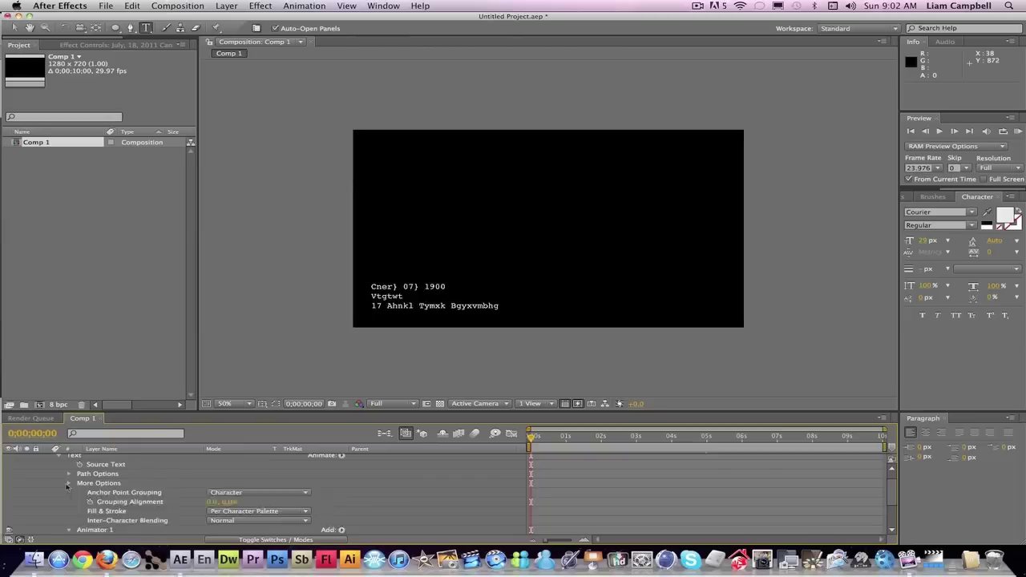
pyautogui.click(68, 484)
pyautogui.scroll(-2, 51, 492)
pyautogui.click(79, 483)
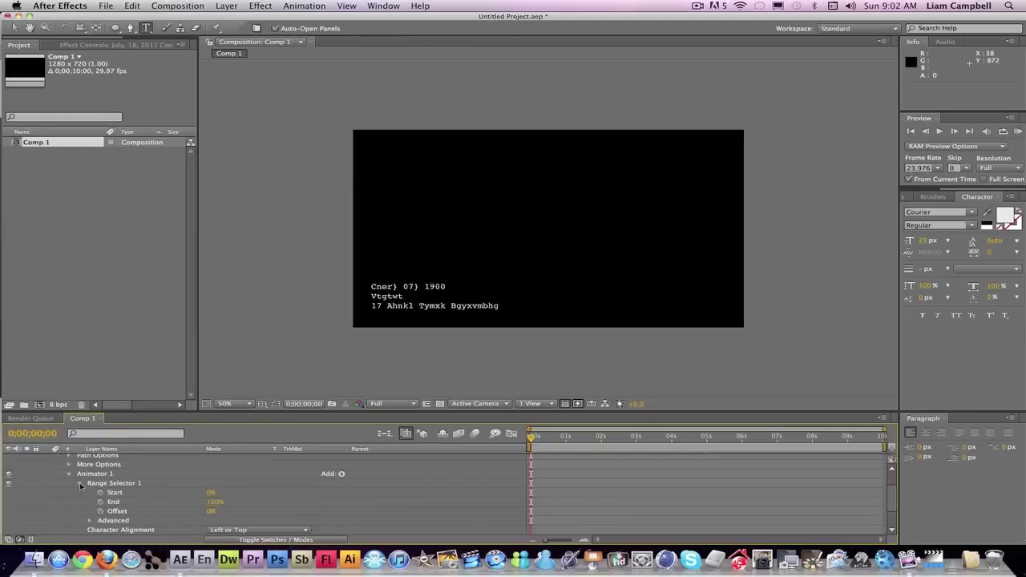
pyautogui.scroll(-1, 62, 495)
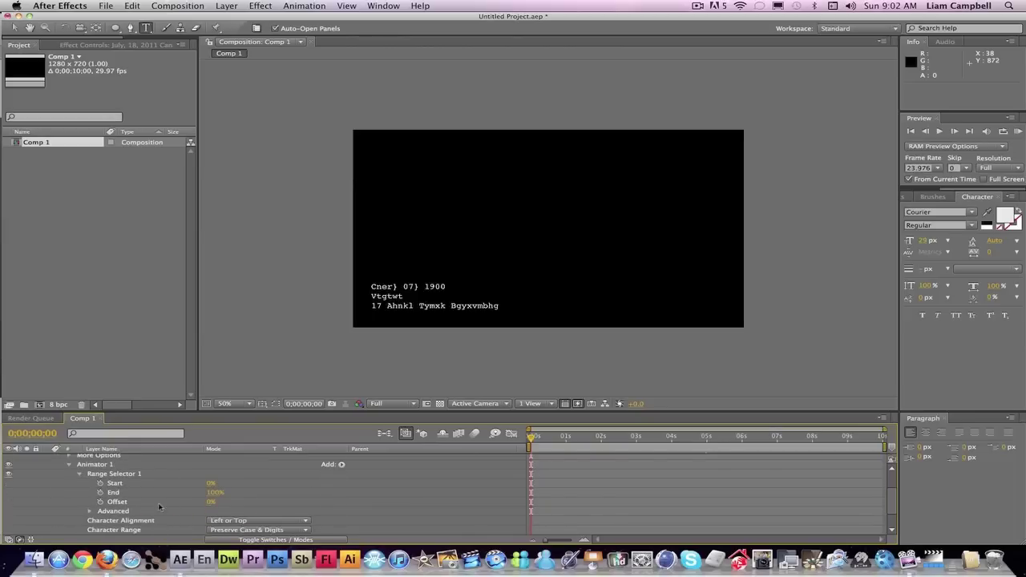
# Step: Keyframe Range Selector Offset at 0% at 0;00 and 100% at 0;00;05;00
pyautogui.click(100, 502)
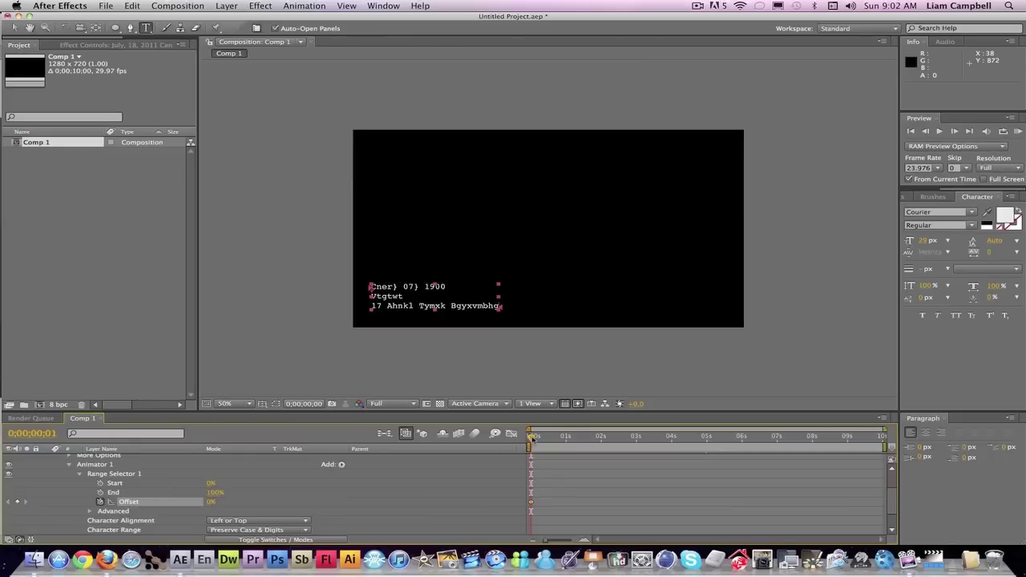
pyautogui.moveTo(531, 437); pyautogui.dragTo(637, 446)
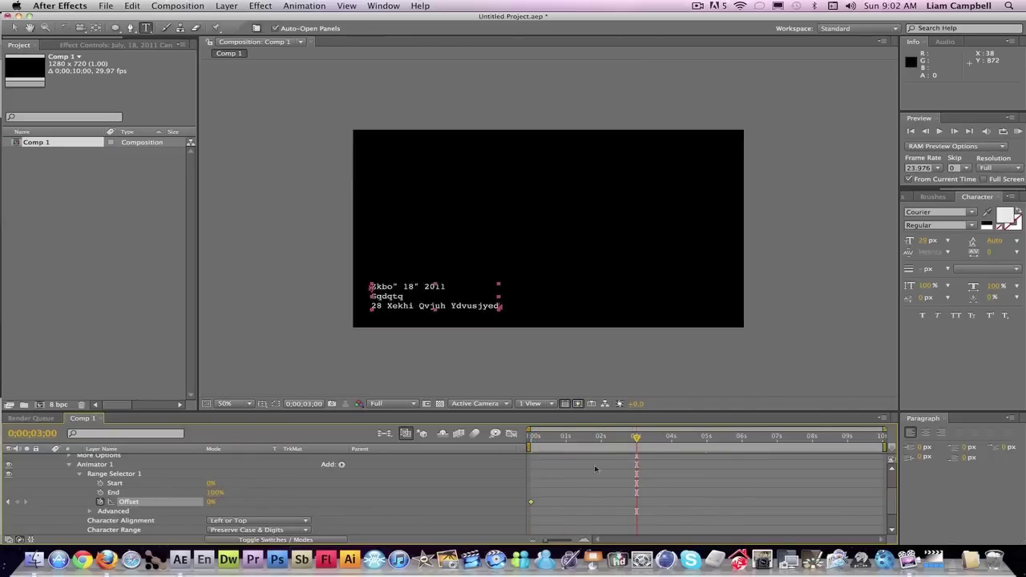
pyautogui.moveTo(650, 442); pyautogui.dragTo(706, 441)
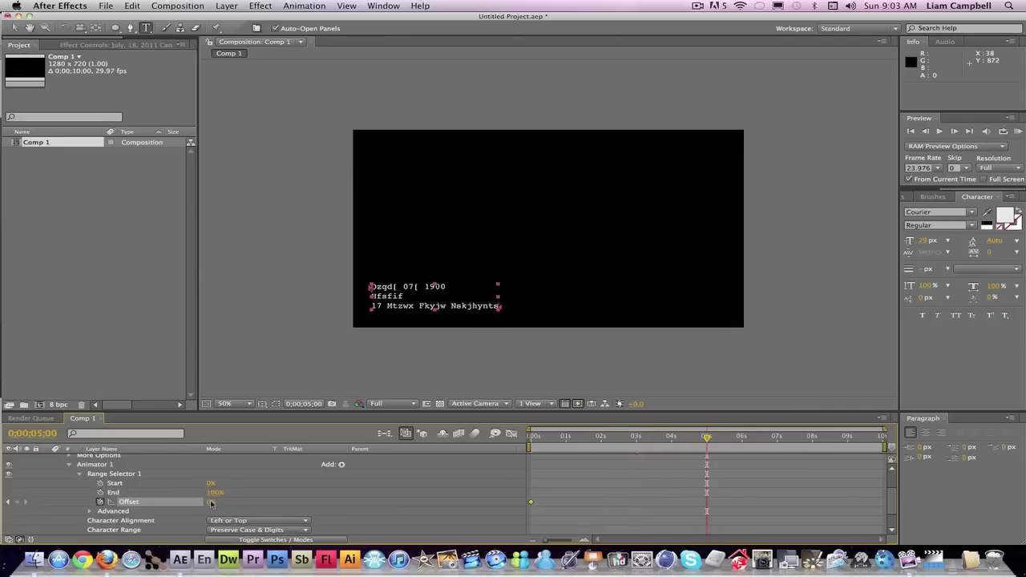
pyautogui.click(211, 503)
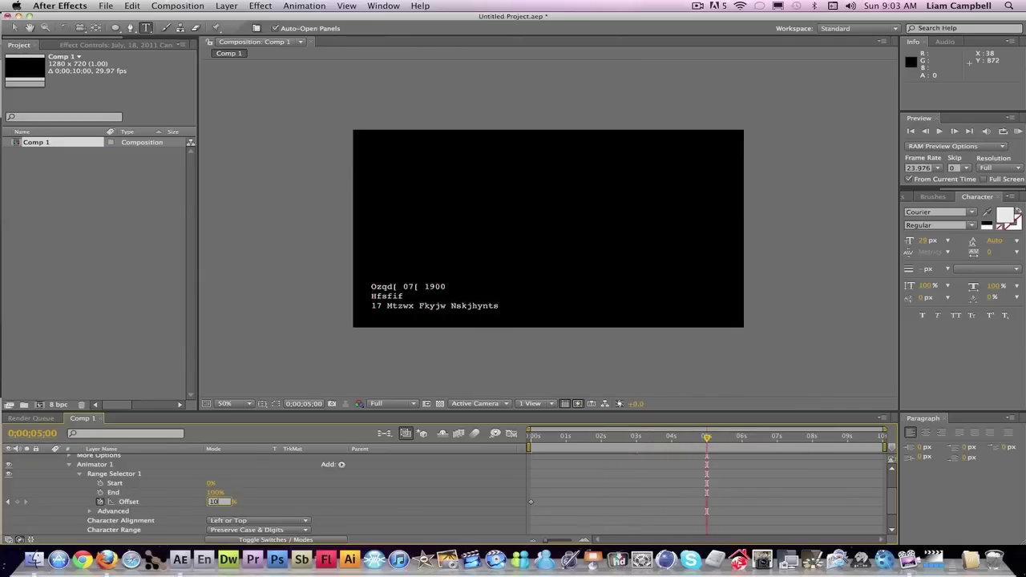
pyautogui.press('Return')
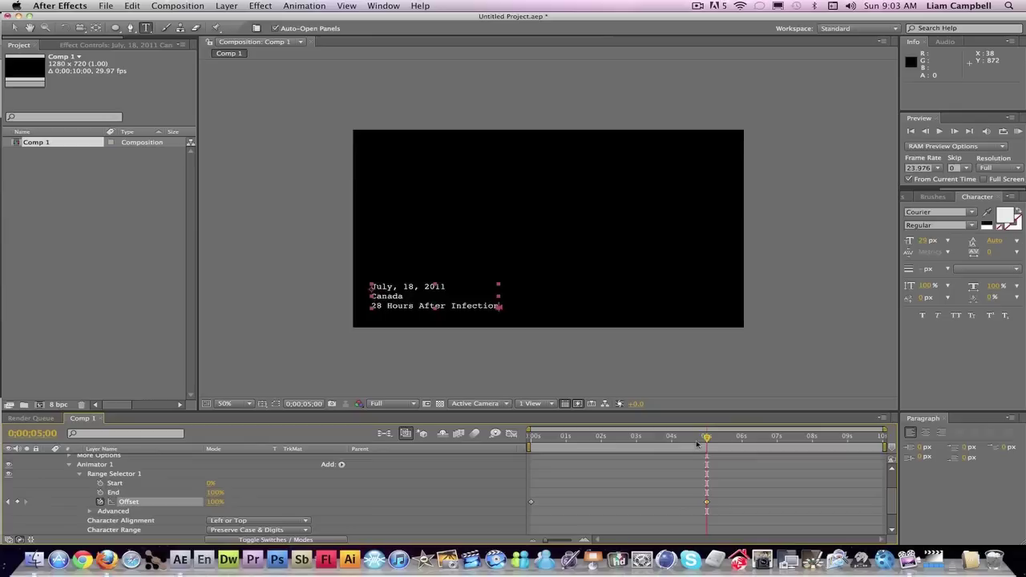
# Step: From 0;00, toggle Randomize Order in Range Selector 1's Advanced settings and preview a few frames
pyautogui.moveTo(706, 436); pyautogui.dragTo(530, 439)
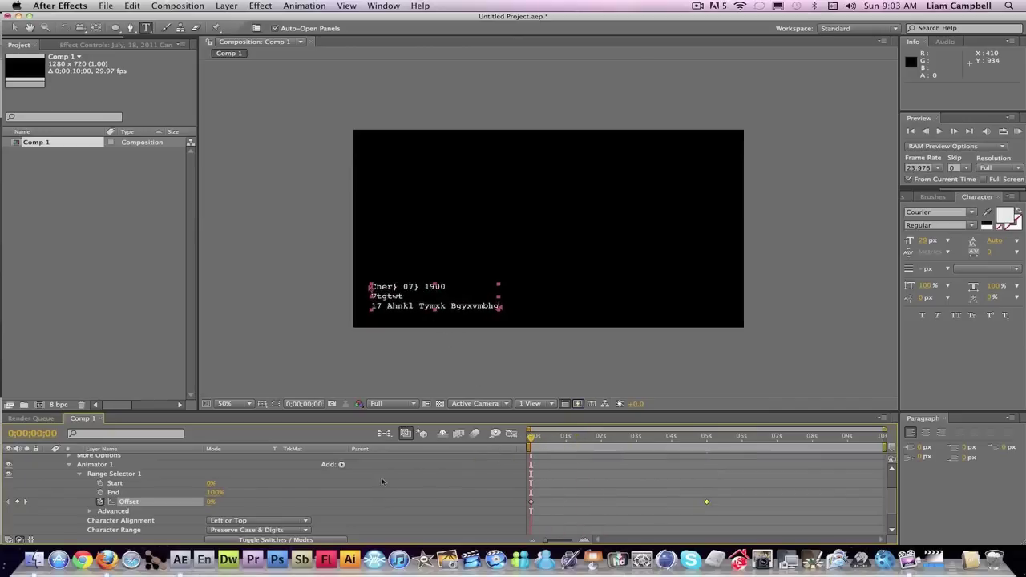
pyautogui.scroll(-2, 423, 495)
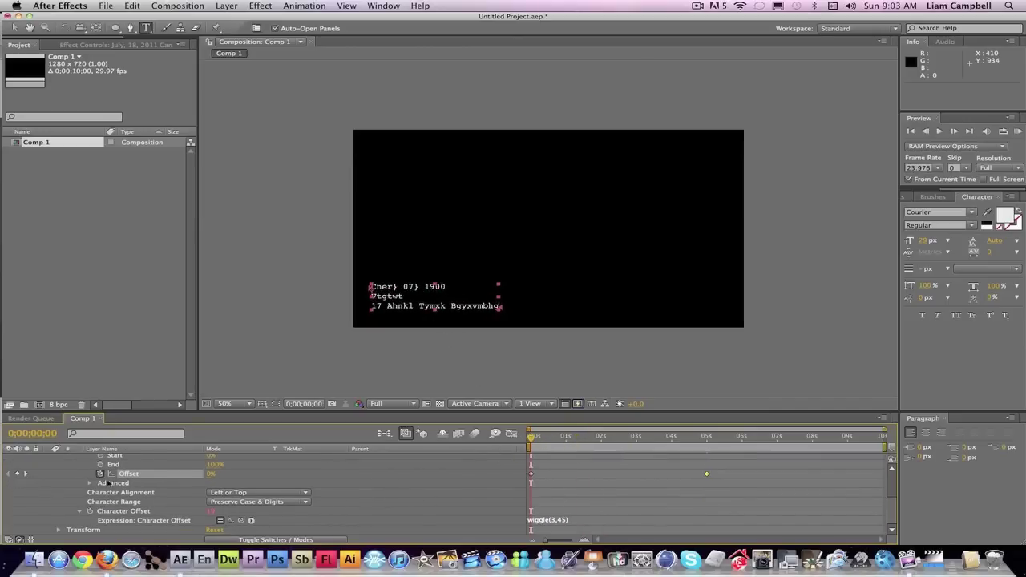
pyautogui.click(88, 484)
pyautogui.scroll(-5, 348, 521)
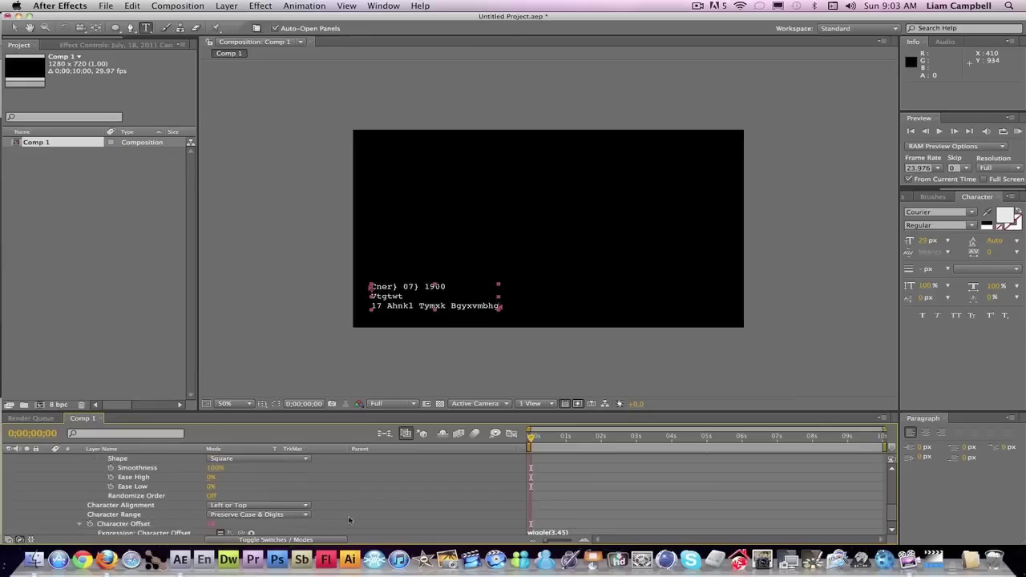
pyautogui.click(211, 496)
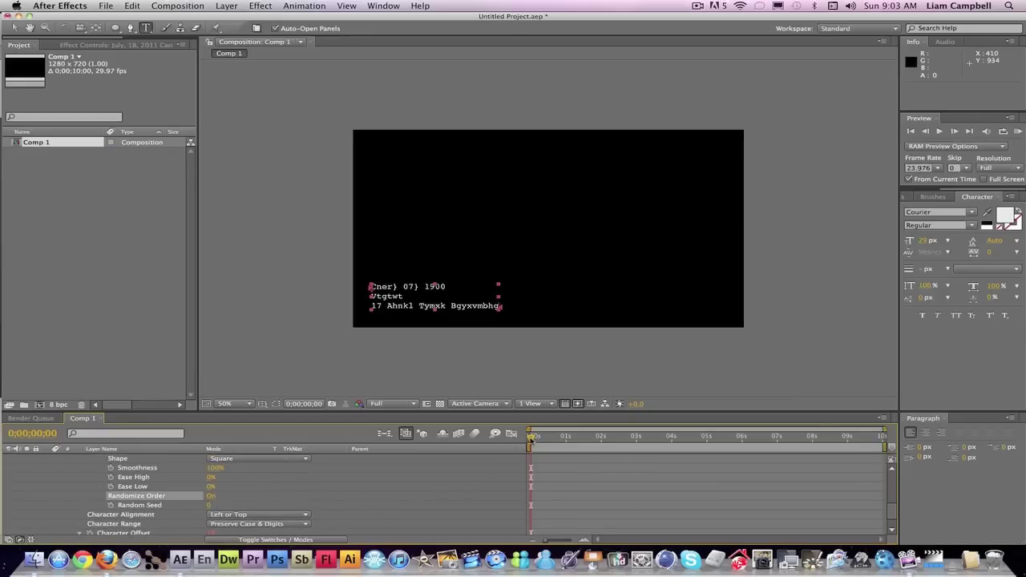
pyautogui.moveTo(531, 437); pyautogui.dragTo(574, 440)
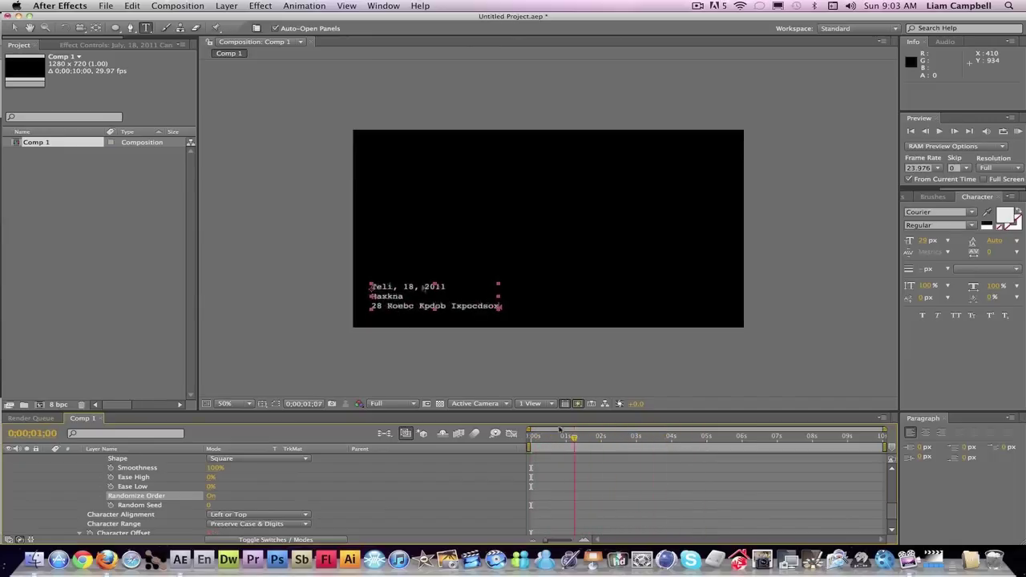
# Step: Set Randomize Order to Off and scrub to about four seconds to watch the caption resolve
pyautogui.click(210, 497)
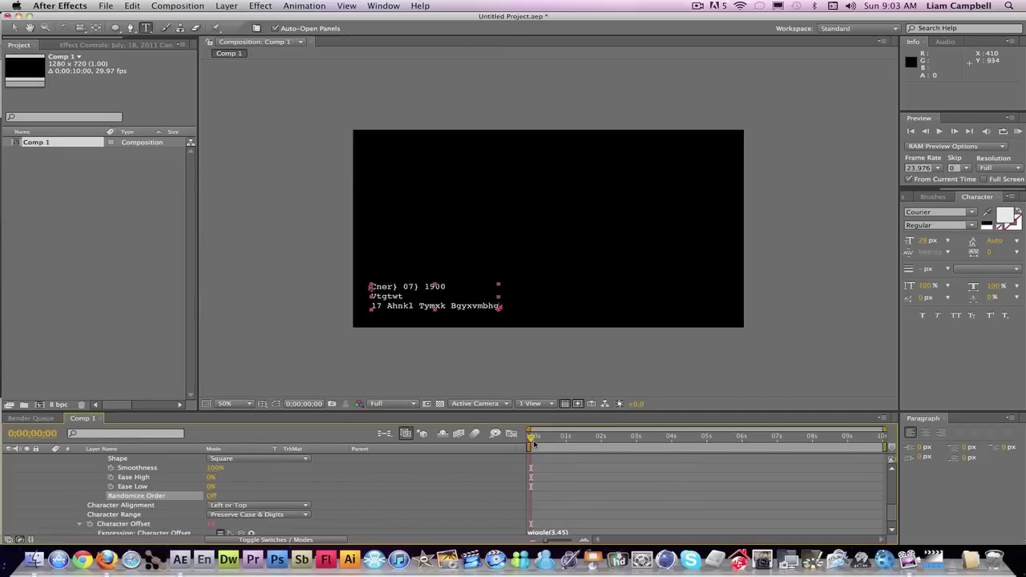
pyautogui.moveTo(534, 443)
pyautogui.mouseDown()
pyautogui.moveTo(723, 441)
pyautogui.moveTo(530, 442)
pyautogui.mouseUp()
pyautogui.moveTo(529, 437)
pyautogui.mouseDown()
pyautogui.moveTo(749, 439)
pyautogui.moveTo(511, 433)
pyautogui.mouseUp()
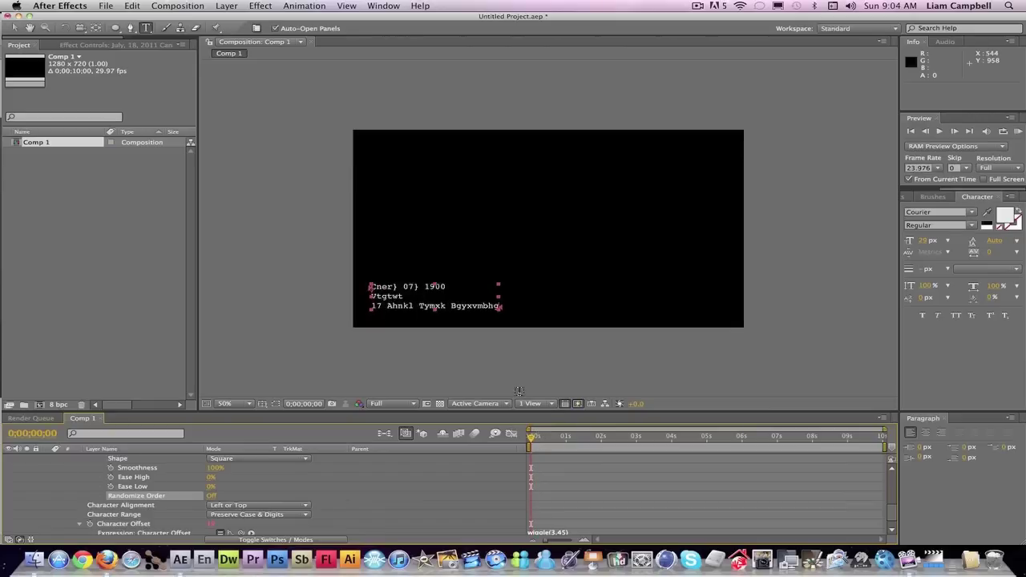